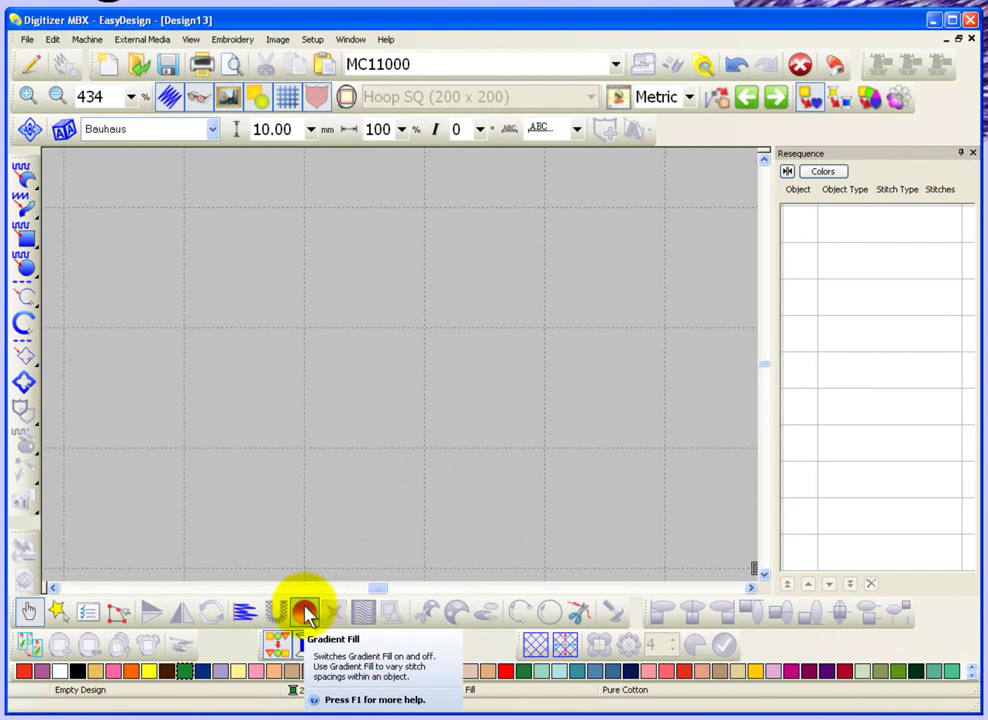
Draw a straight horizontal satin border line from left of centre to the right (185 stitches)
click(28, 325)
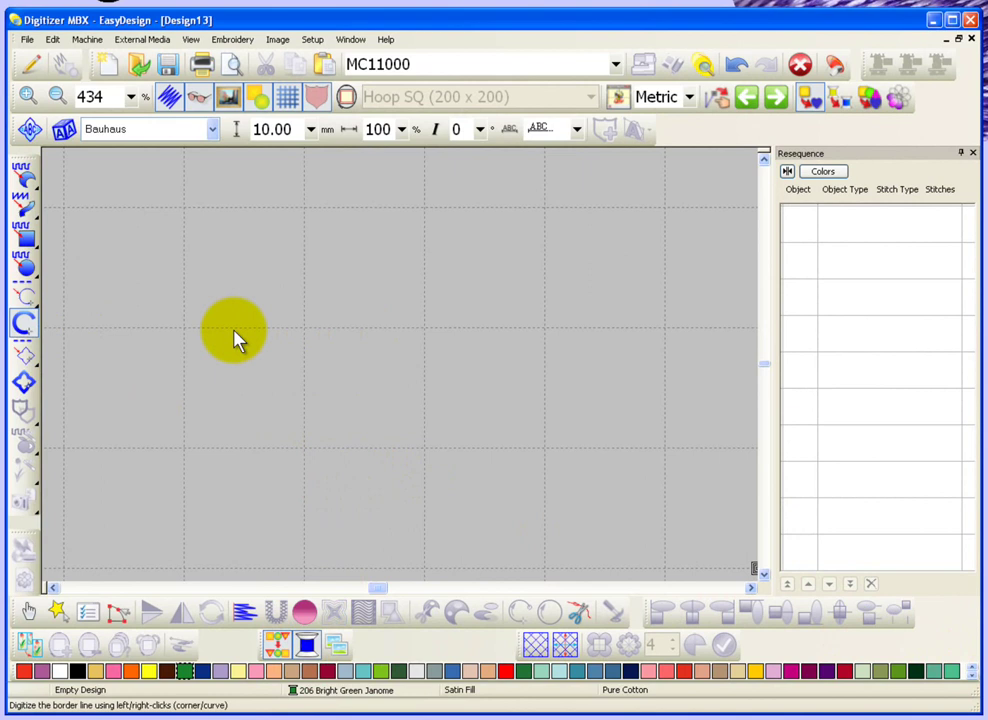
click(232, 326)
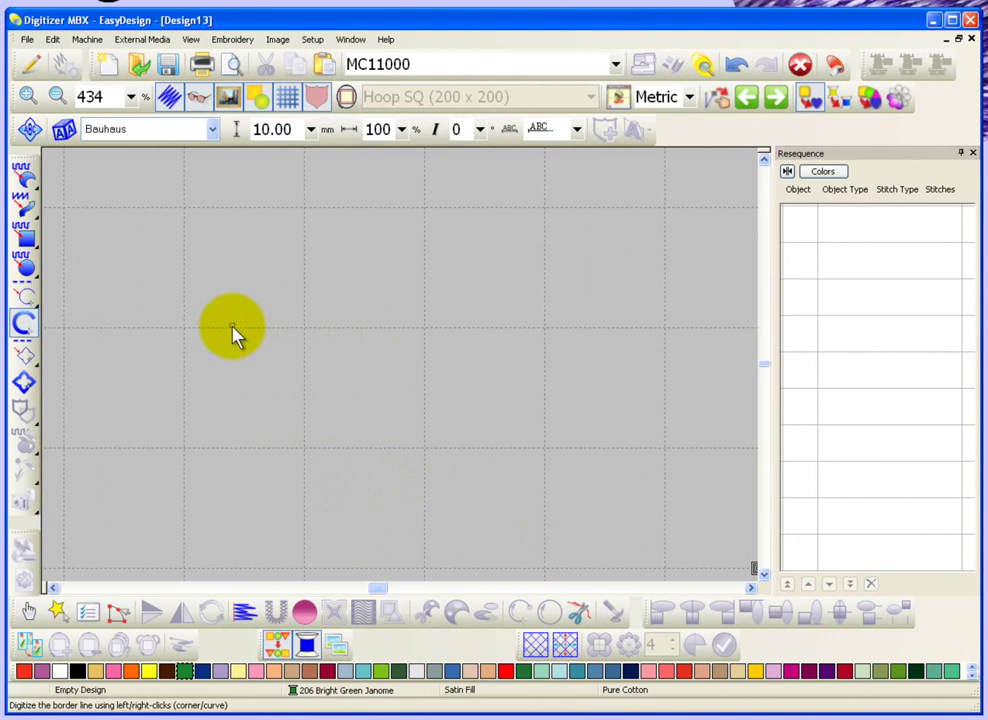
click(614, 327)
key(Return)
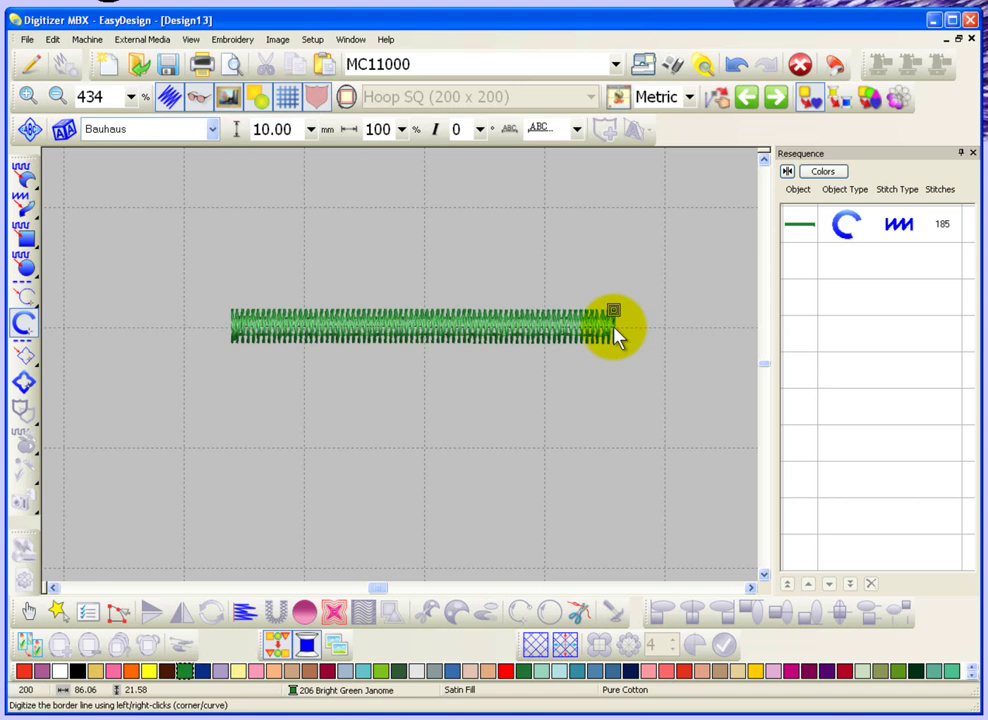
Apply sparser gradient spacing to the satin line and stretch its dense zone rightward (56 stitches)
click(29, 612)
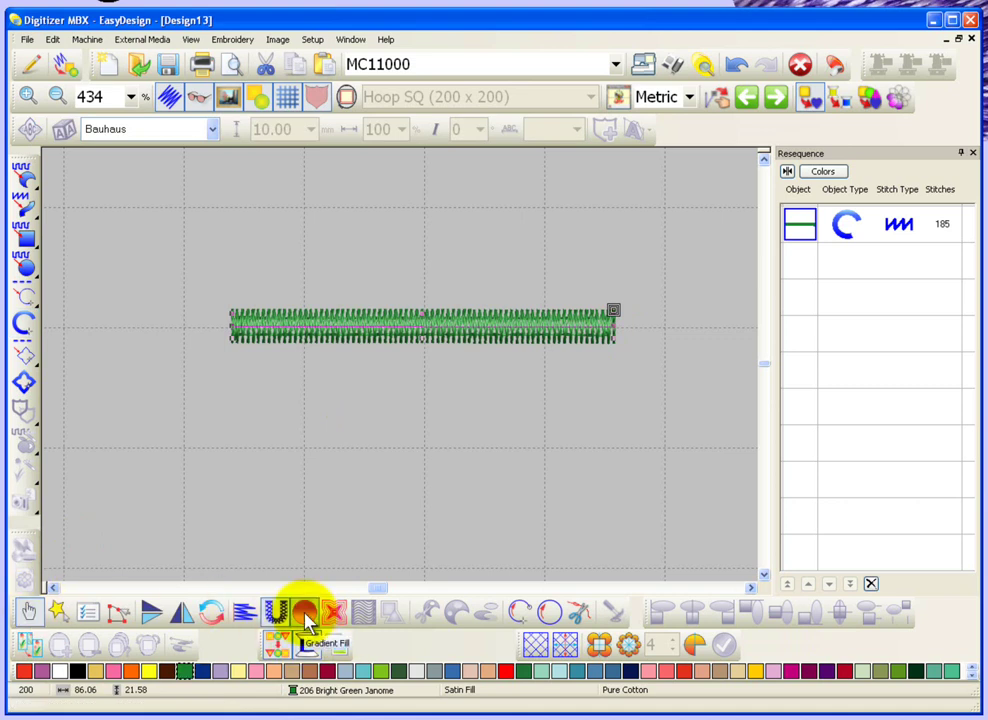
click(305, 614)
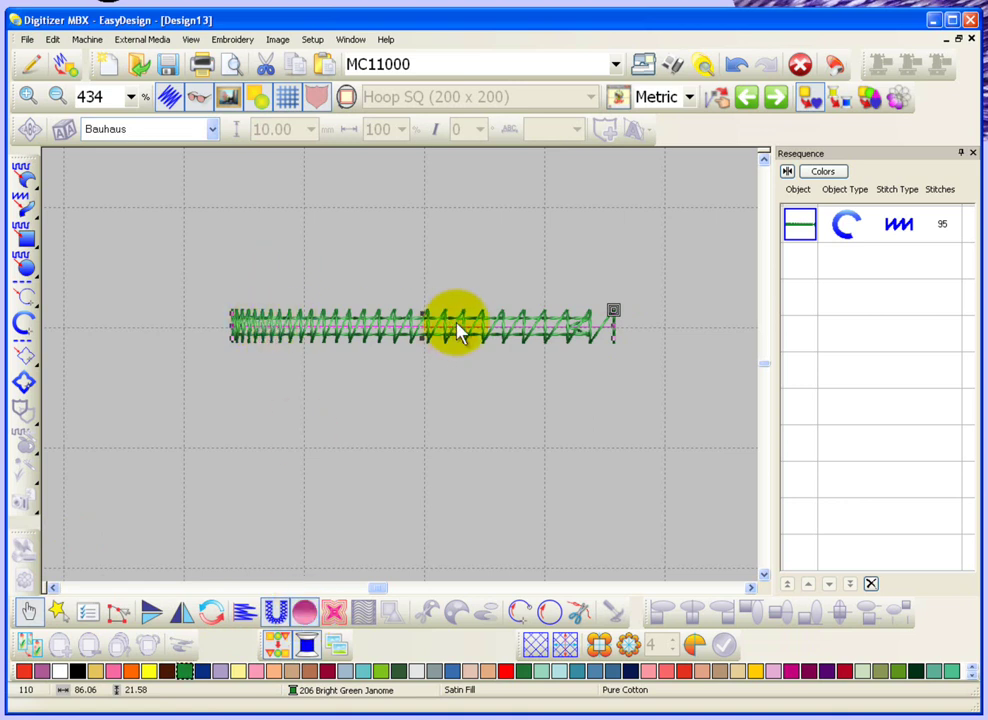
click(277, 614)
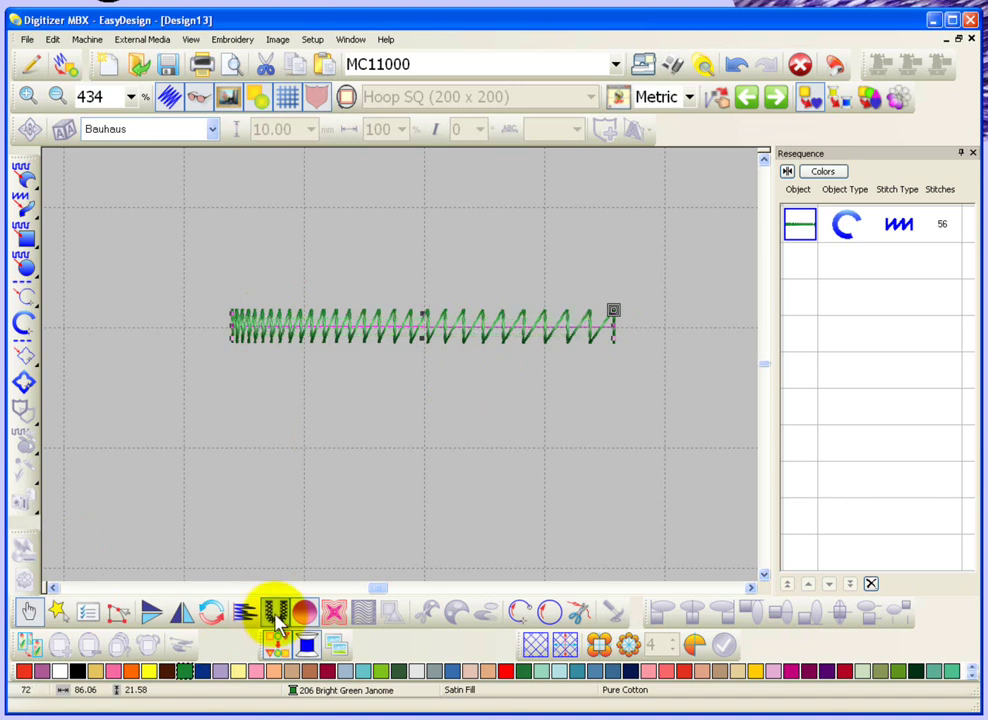
key(z)
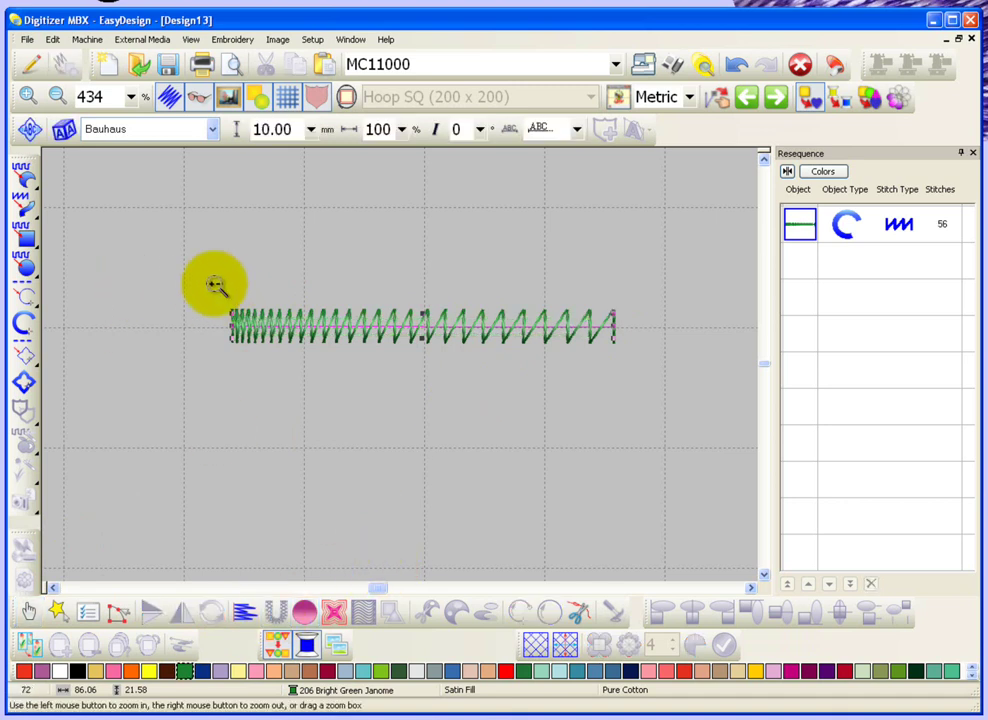
drag(201, 283, 635, 368)
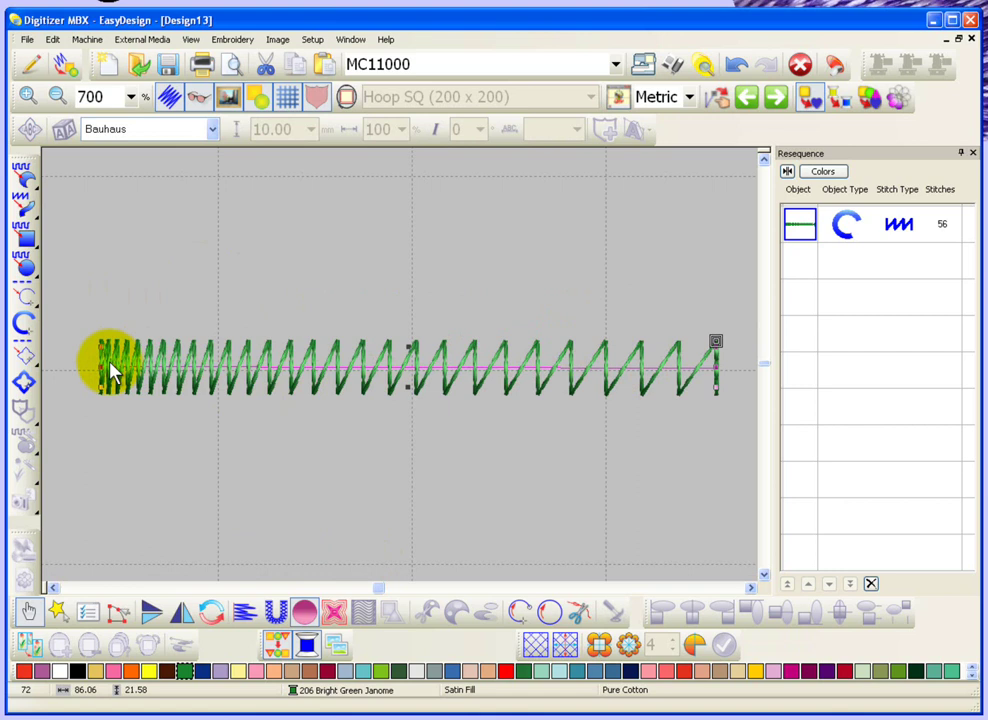
mouse_move(108, 372)
mouse_down()
mouse_move(635, 375)
mouse_move(712, 390)
mouse_up()
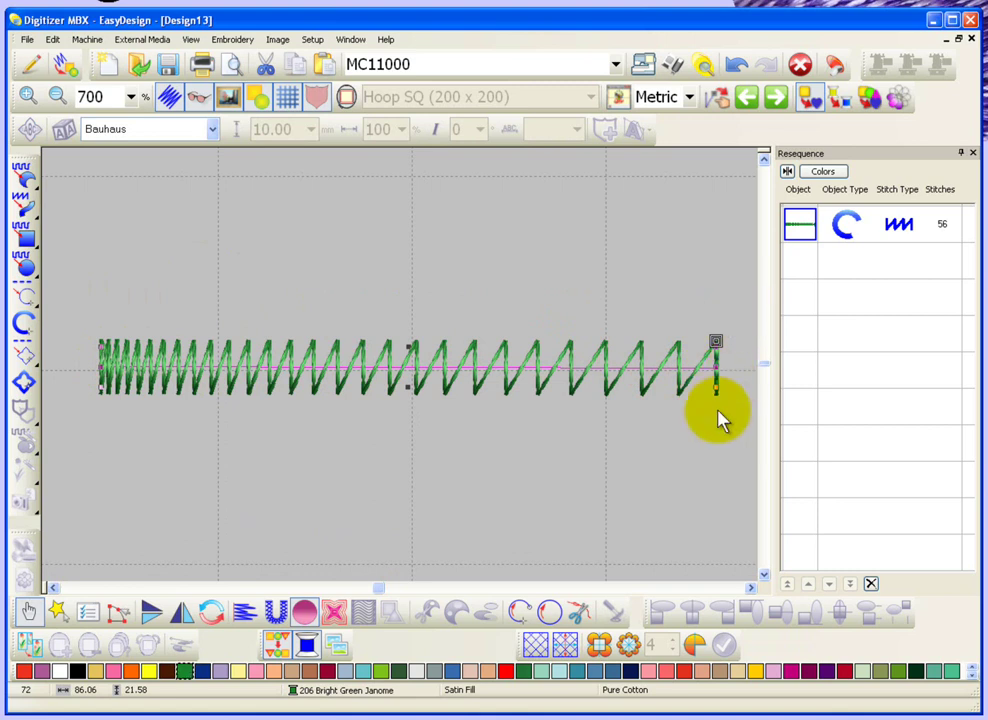
Switch the line to the second gradient profile in Object Details, dense at the right (48 stitches)
right_click(380, 378)
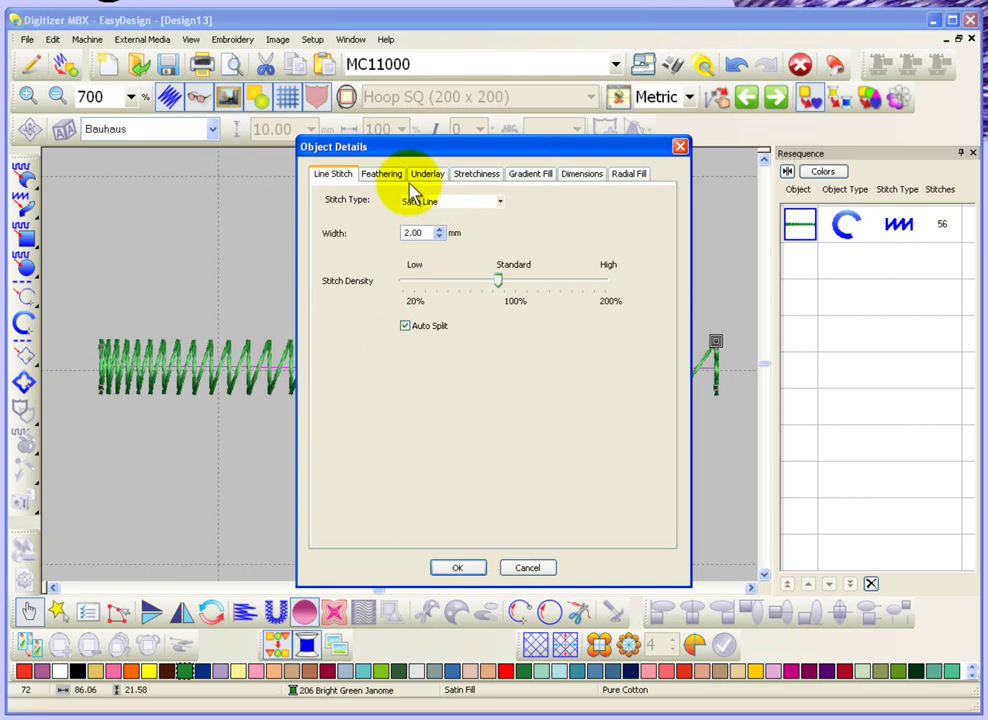
click(541, 183)
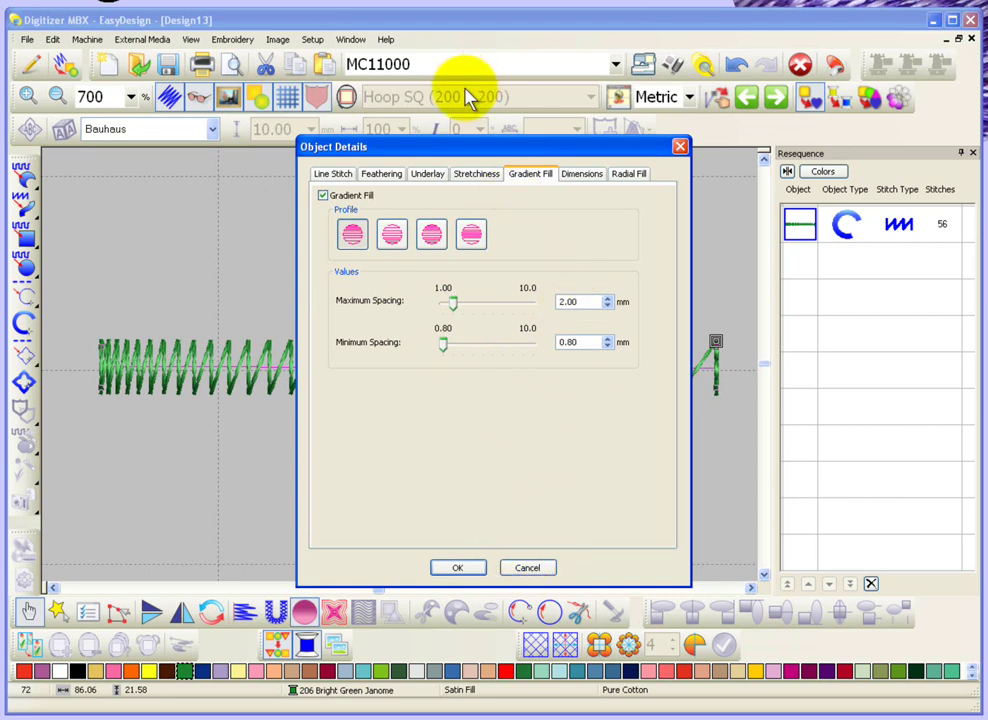
drag(469, 149, 790, 147)
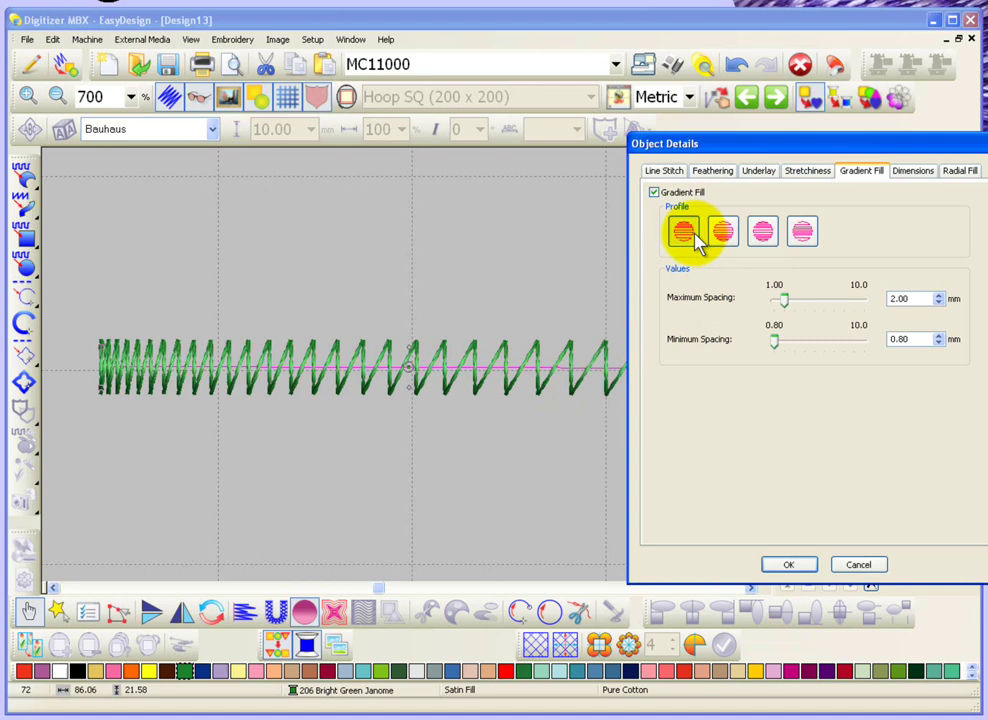
click(728, 236)
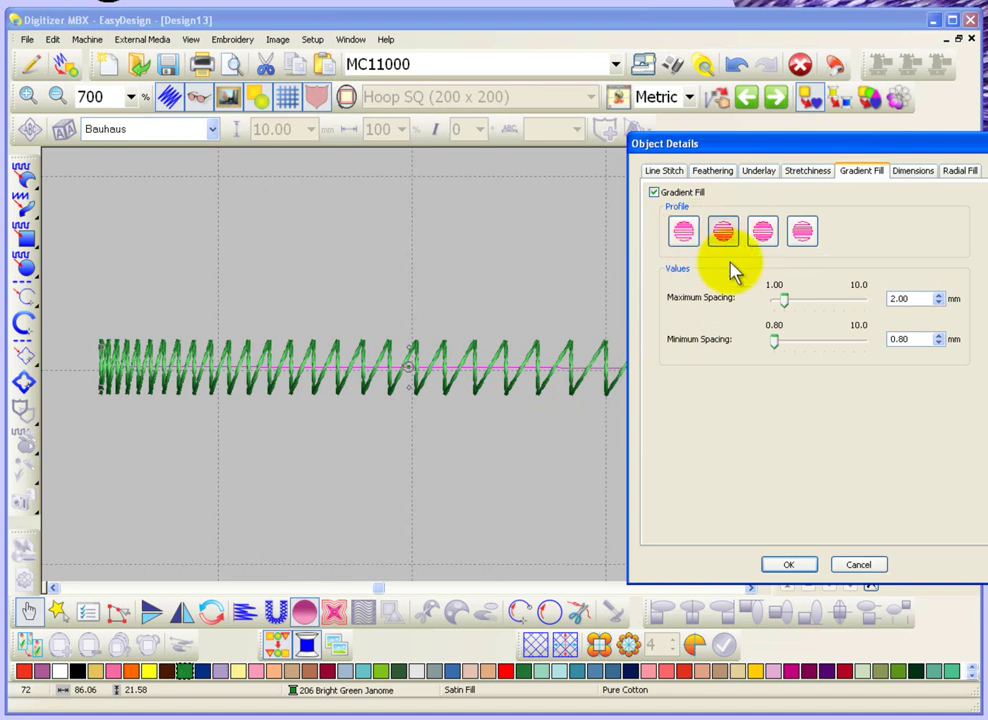
click(796, 566)
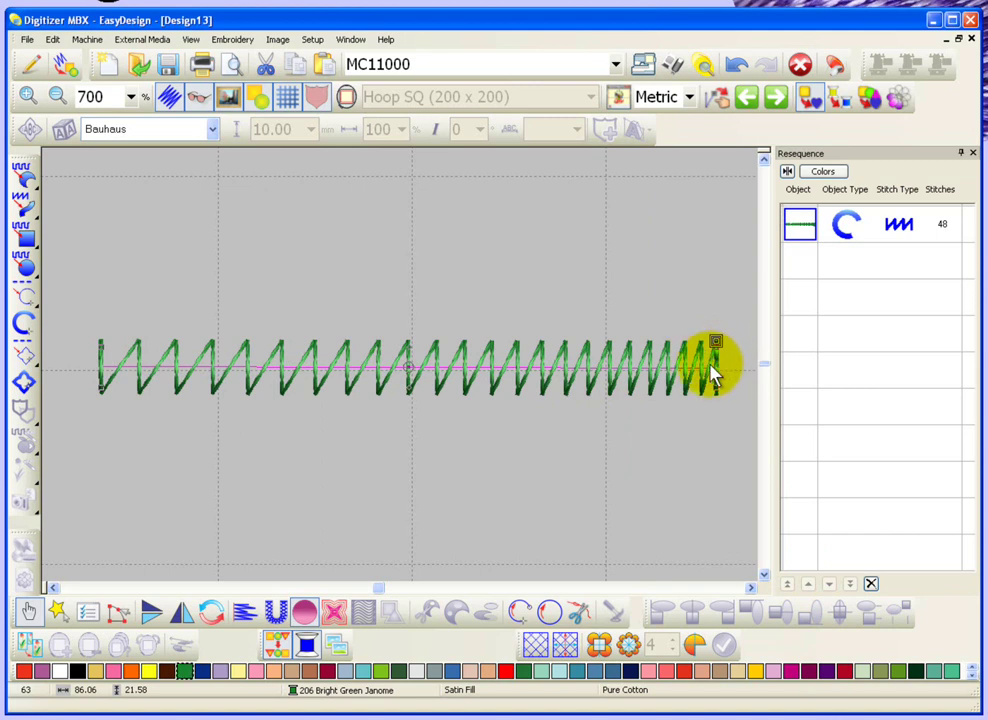
Set the satin line's gradient profile to Convex in Object Details
double_click(511, 385)
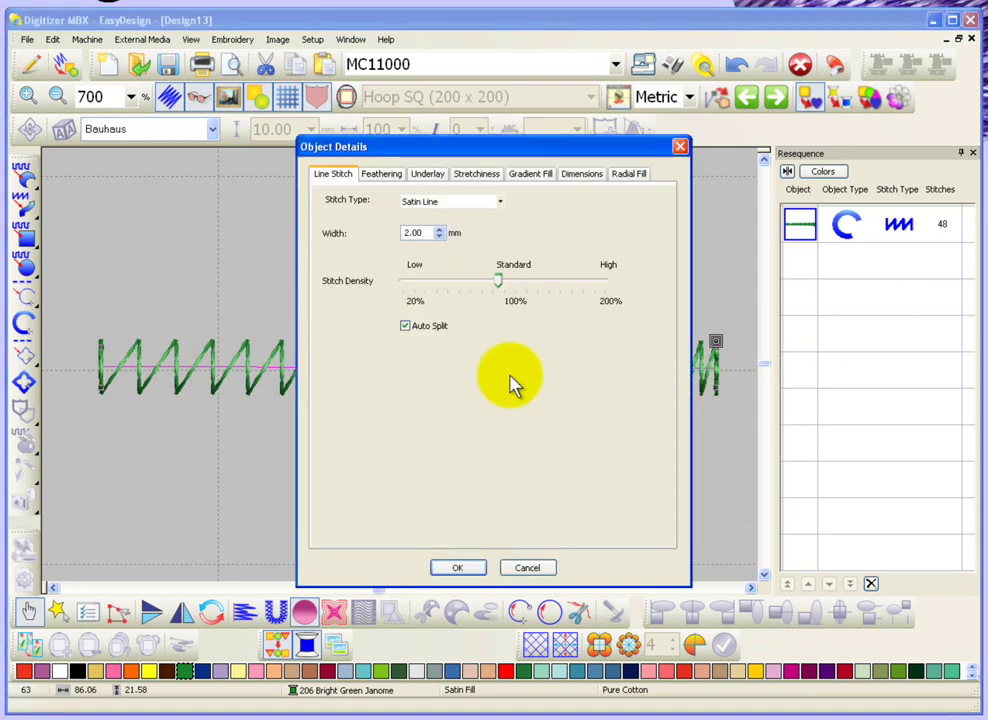
click(526, 177)
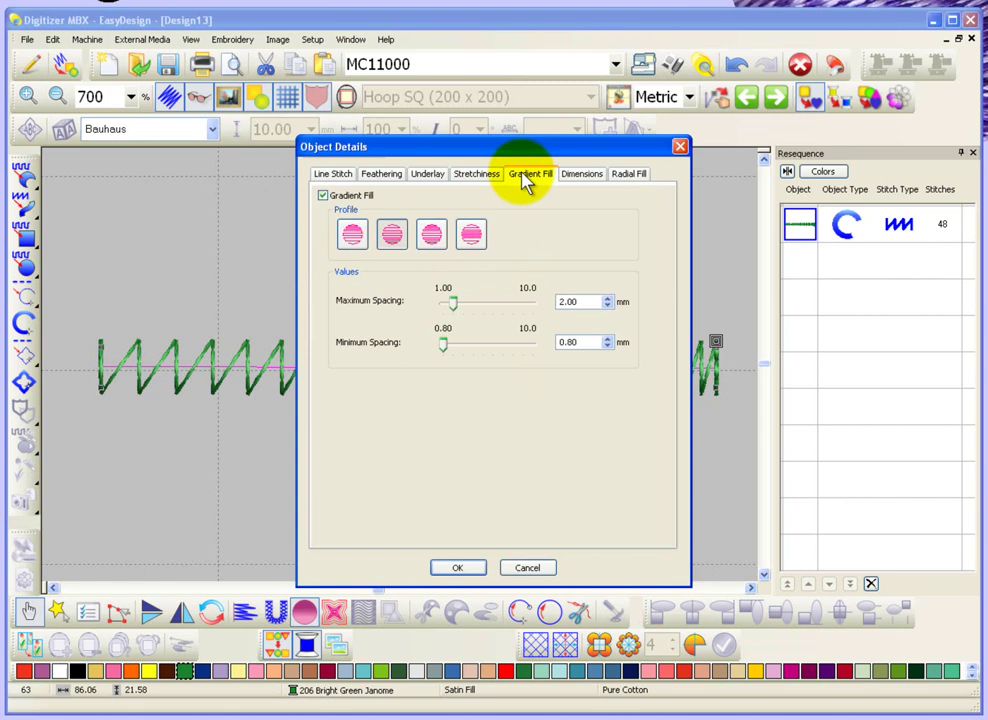
click(431, 236)
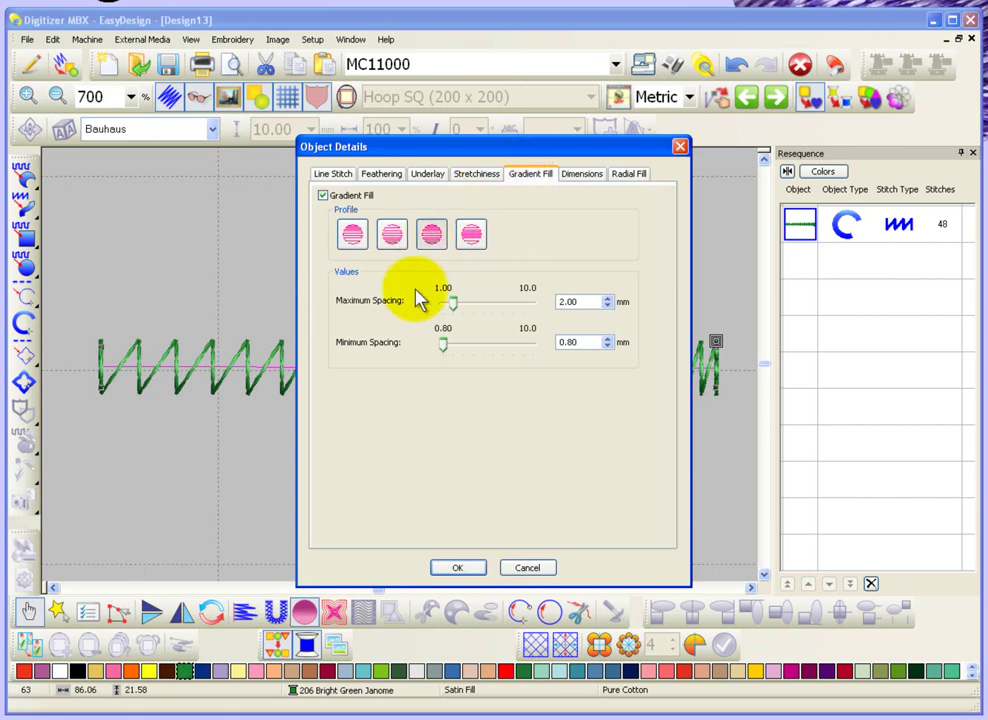
click(459, 568)
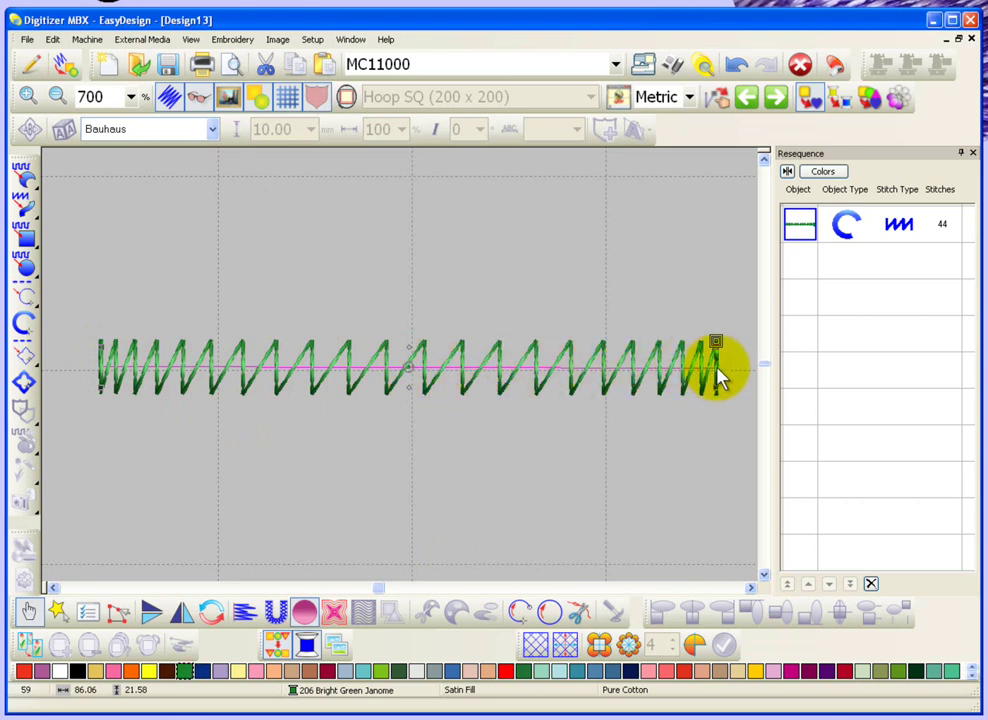
Reapply the gradient spacing in Object Details, giving 64 stitches with a dense middle
double_click(540, 380)
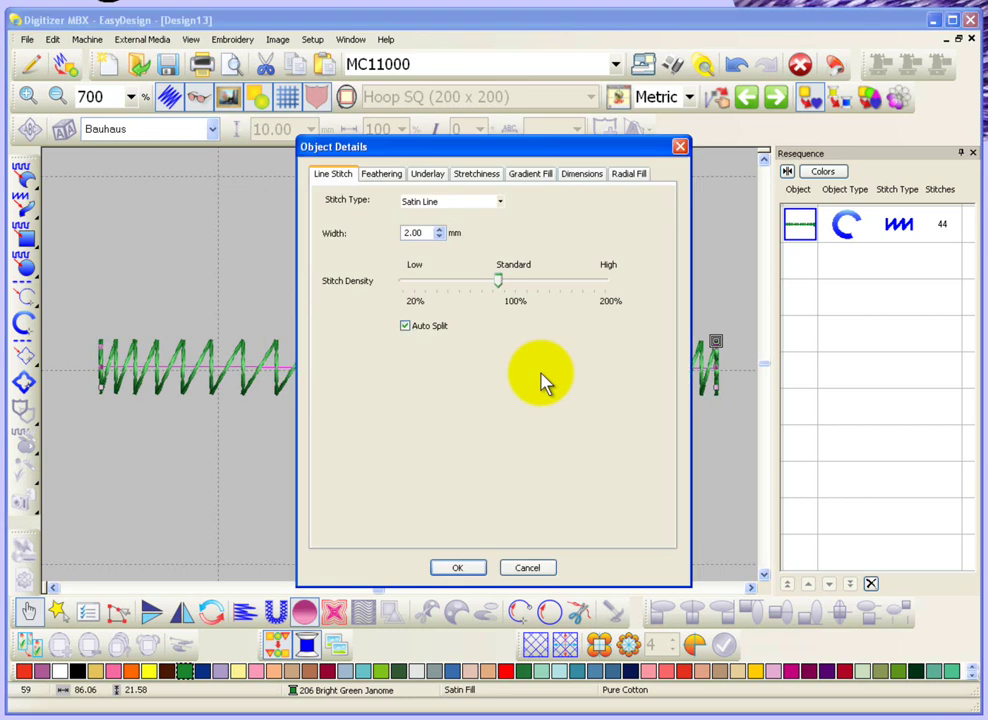
click(530, 174)
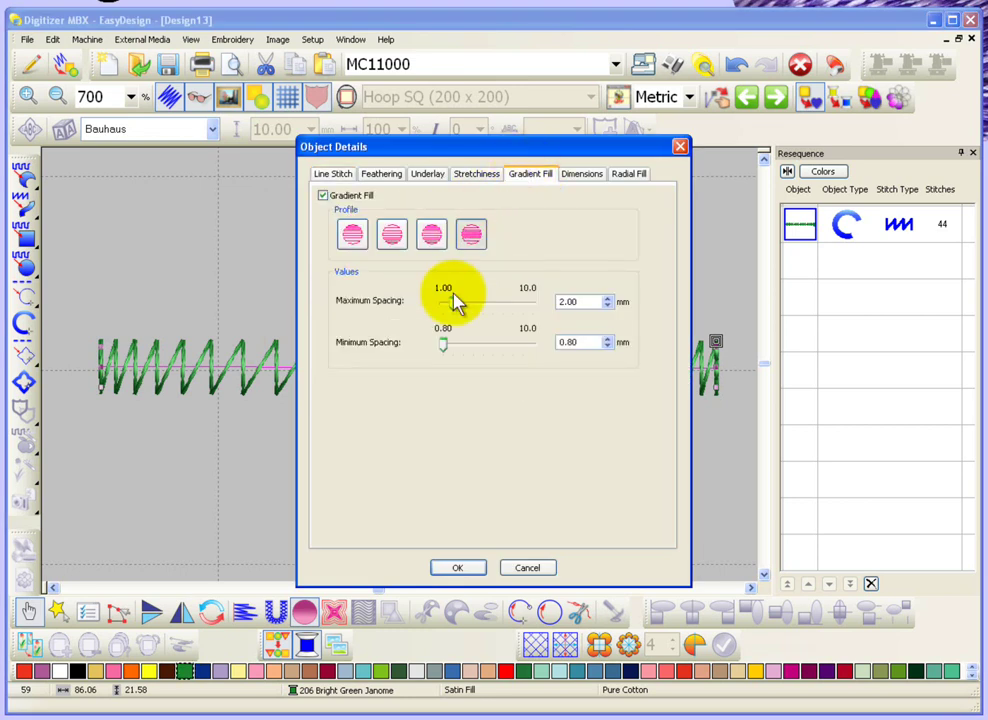
click(460, 567)
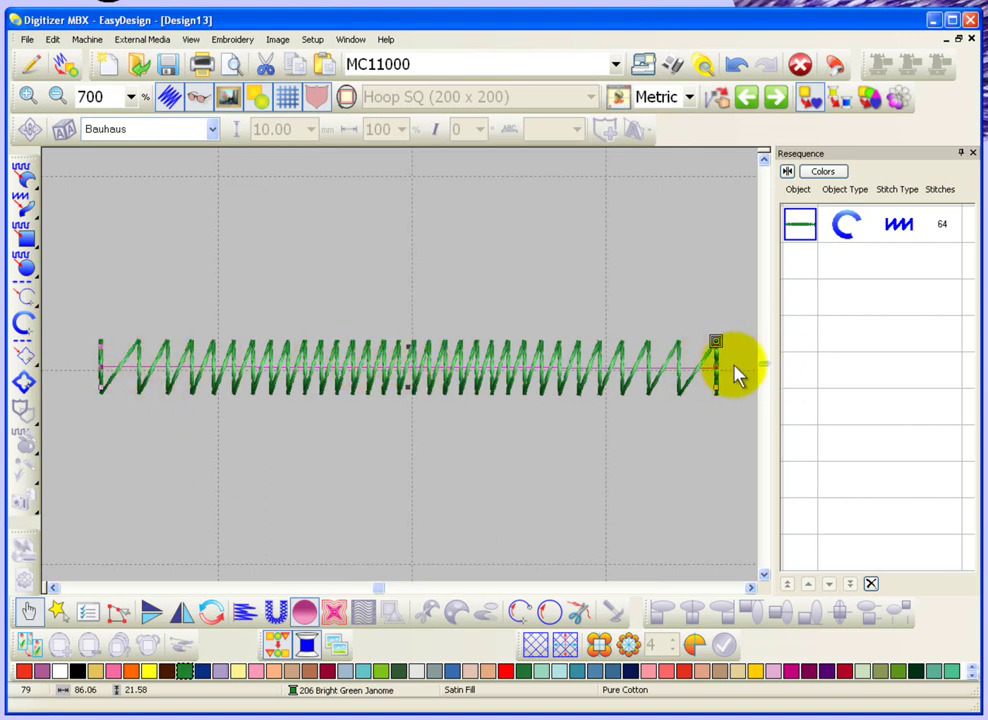
Deselect the zigzag line and zoom out from 700% to 350%
click(594, 514)
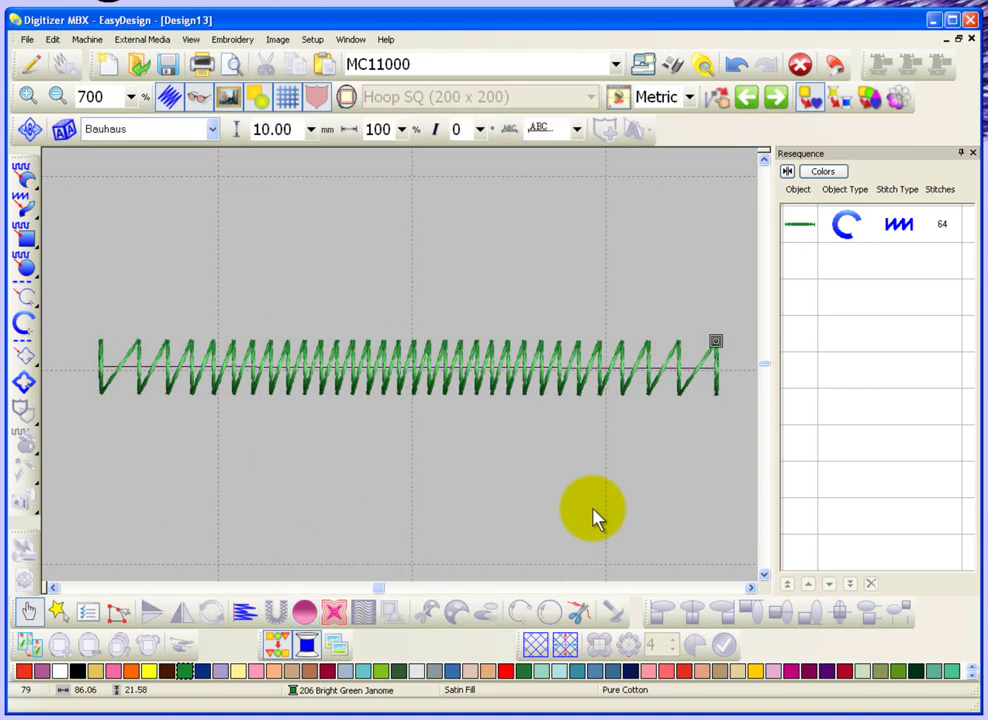
key(shift+z)
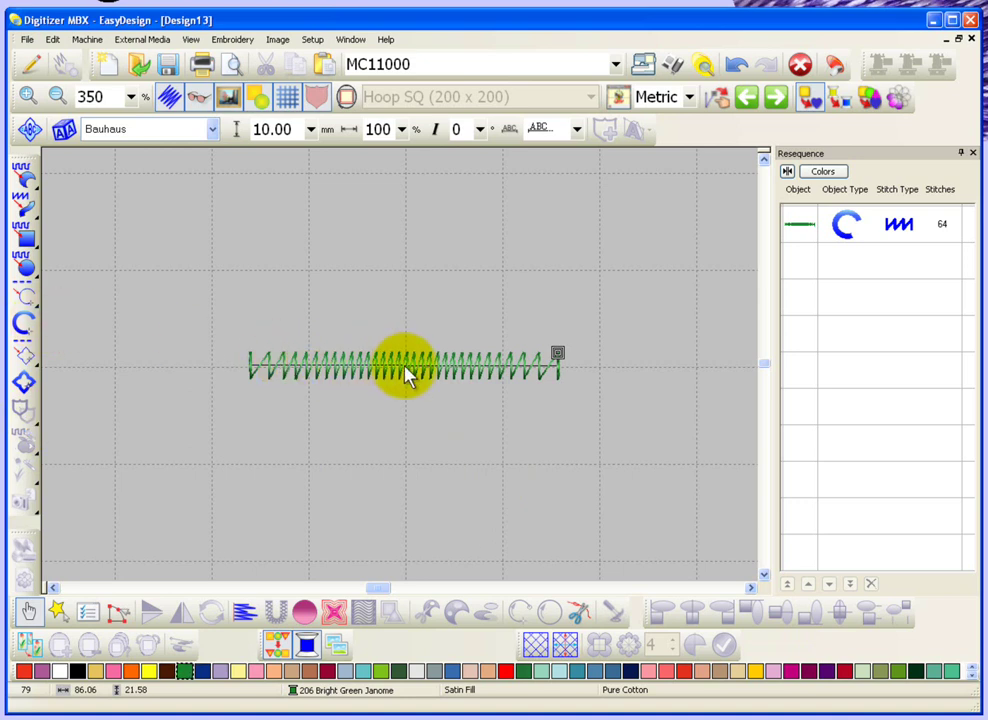
Draw a Parallel Weave Fill rectangle above the zigzag line (457 stitches)
click(28, 240)
click(241, 238)
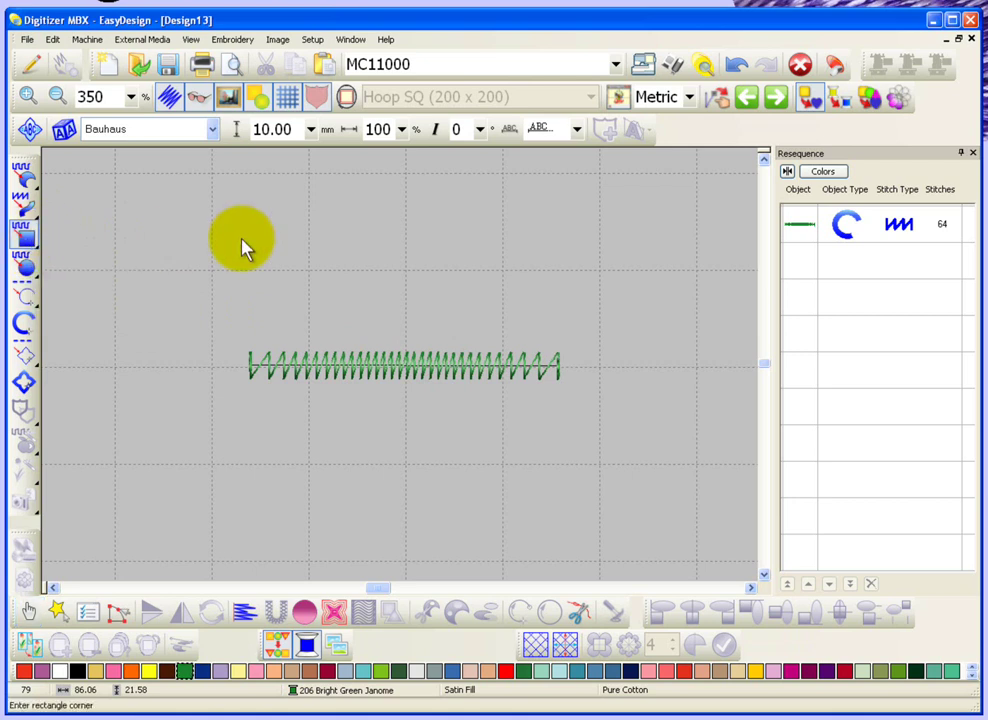
click(583, 297)
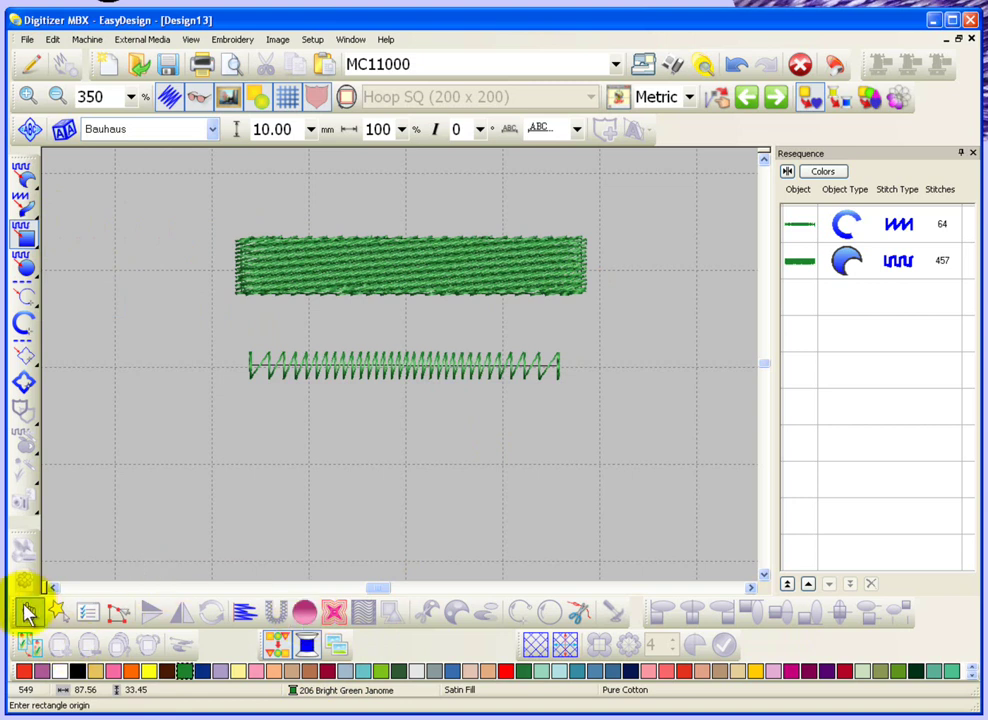
Give the rectangle gradient stitch spacing, opening its fill to 128 stitches
click(27, 612)
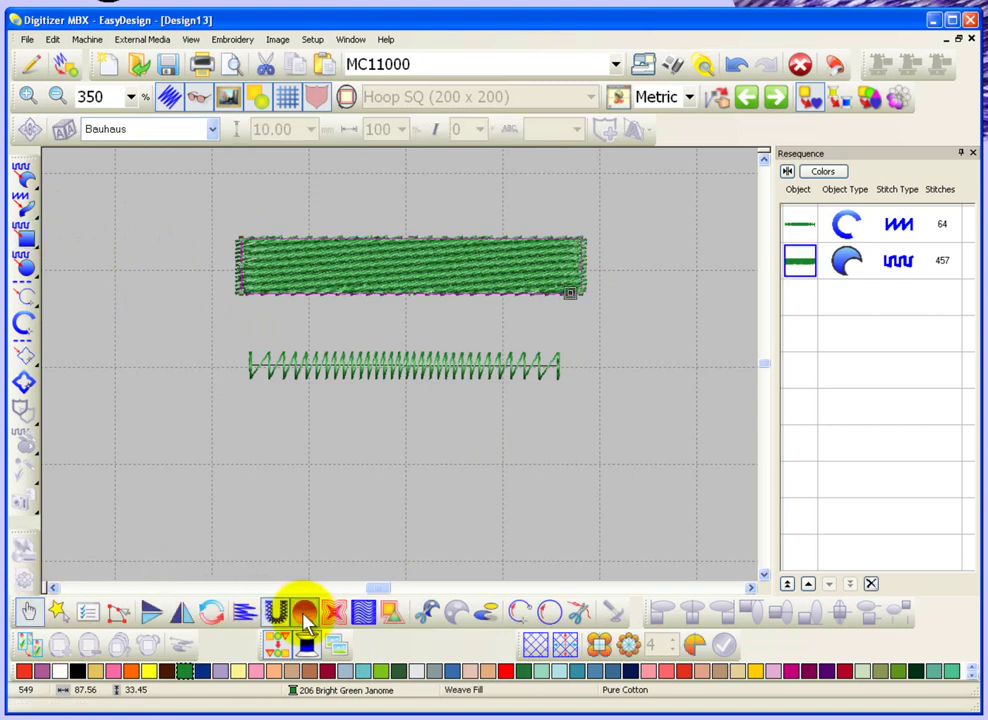
click(304, 612)
click(278, 617)
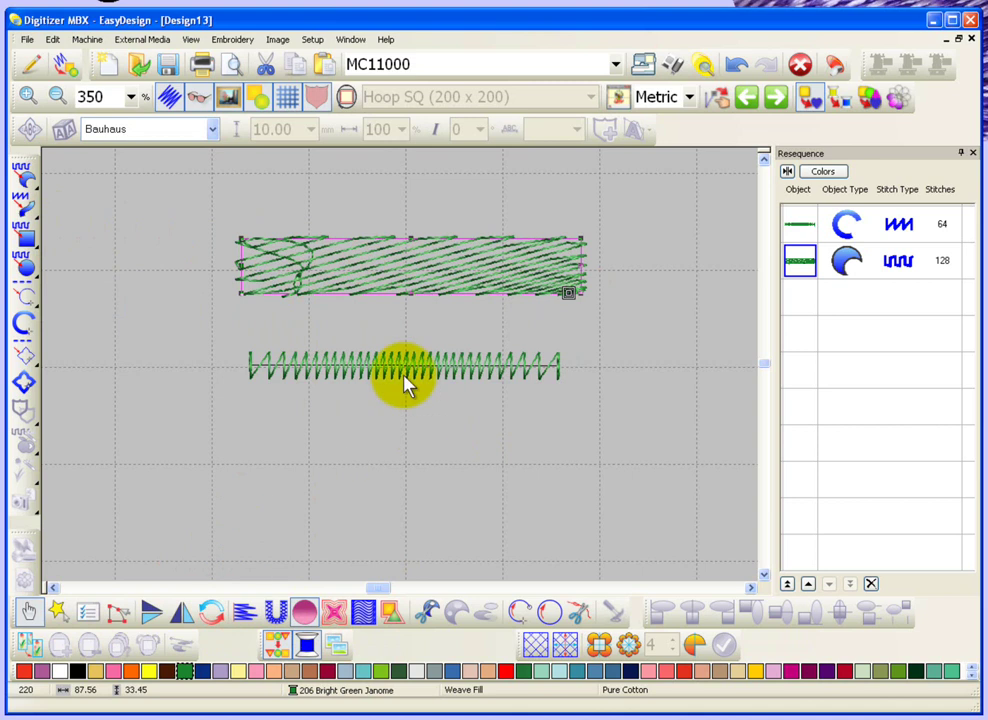
Rotate the rectangle's fill angle to 88°, nearly vertical, raising it to 163 stitches
click(116, 612)
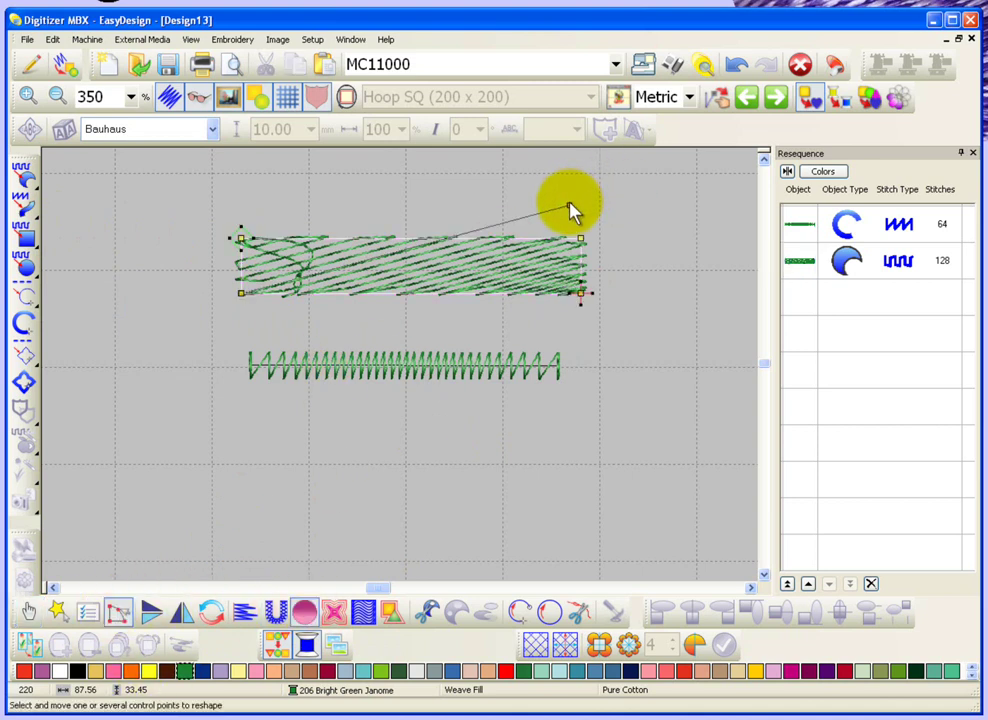
drag(570, 208, 245, 195)
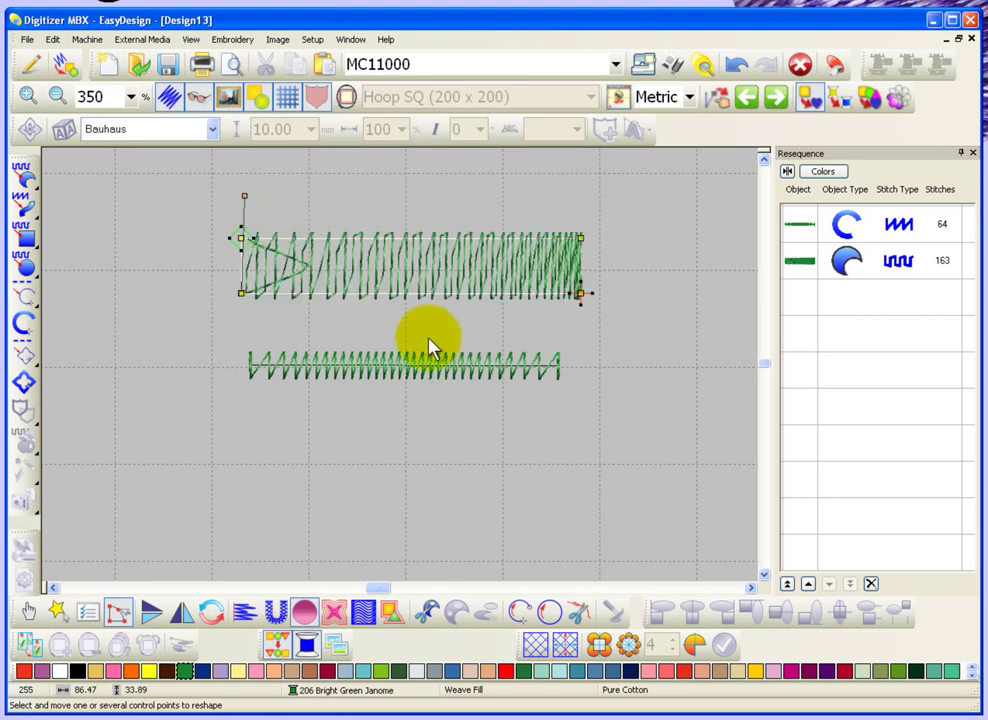
click(28, 613)
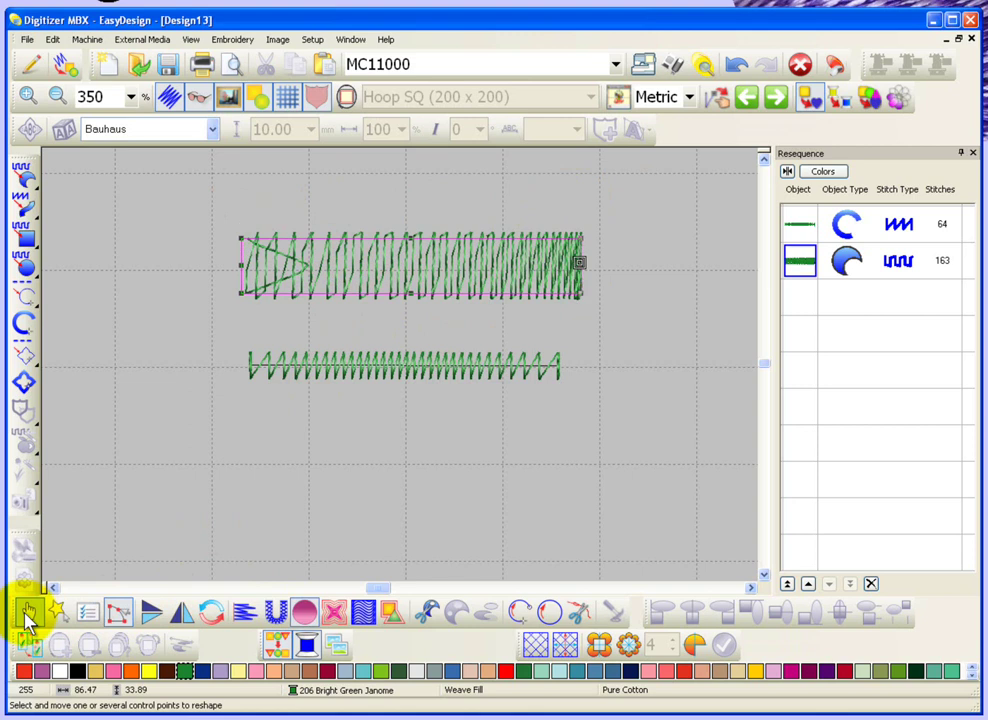
click(638, 318)
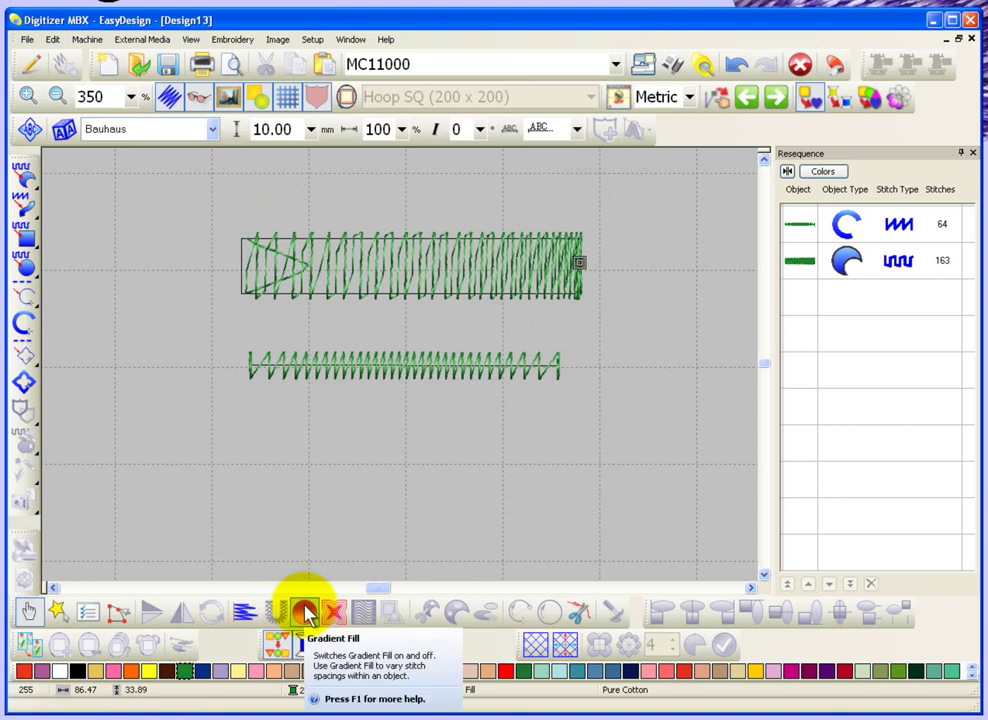
double_click(465, 302)
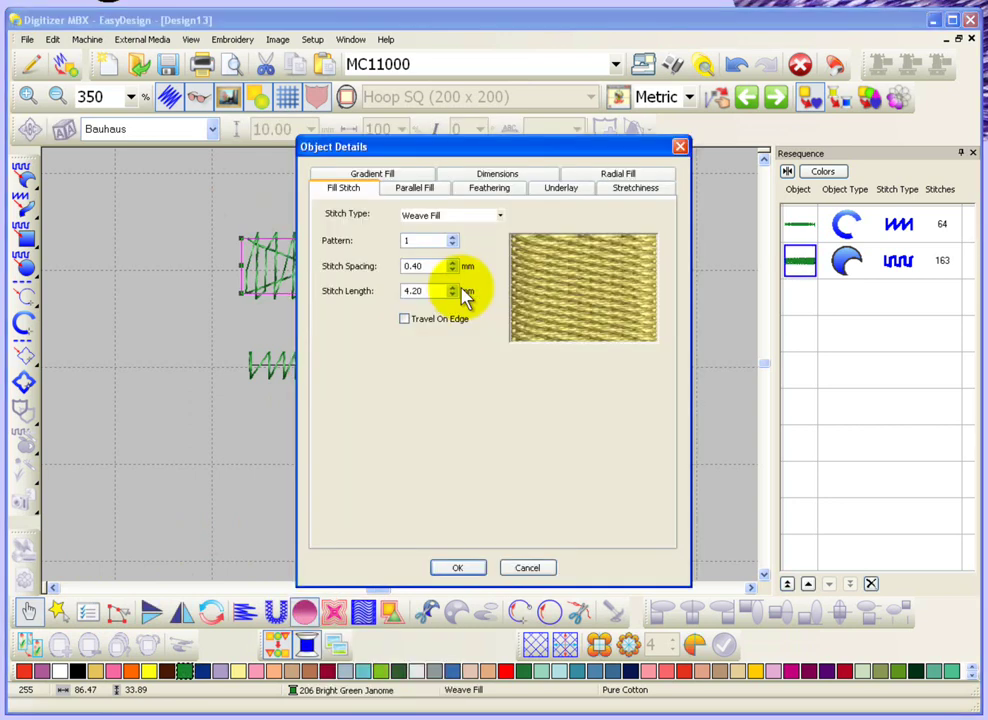
click(376, 174)
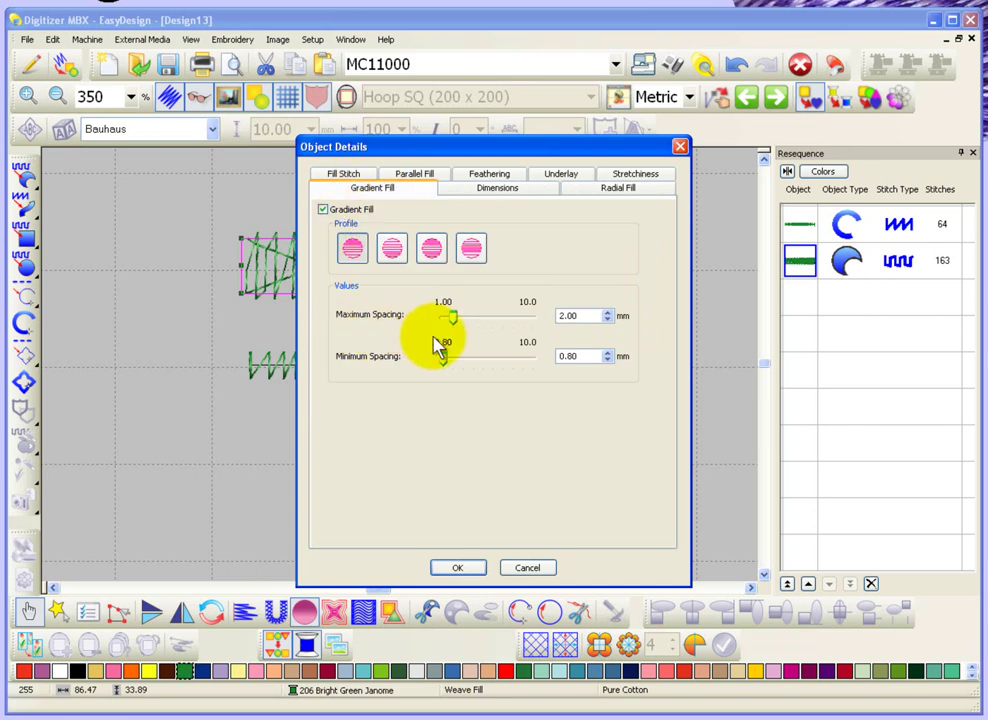
click(528, 569)
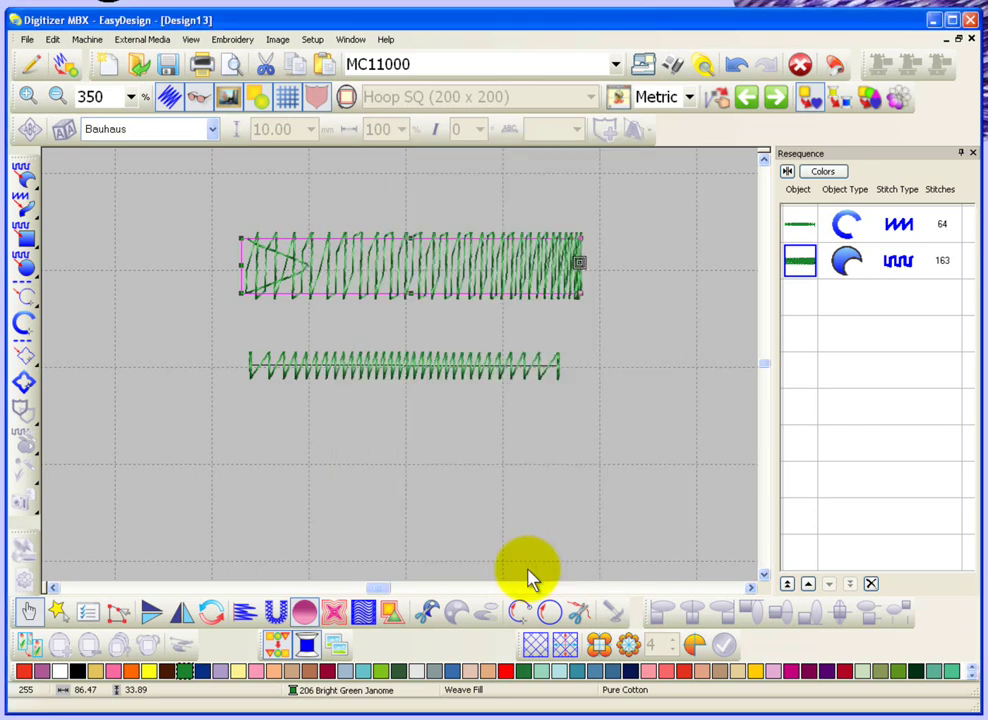